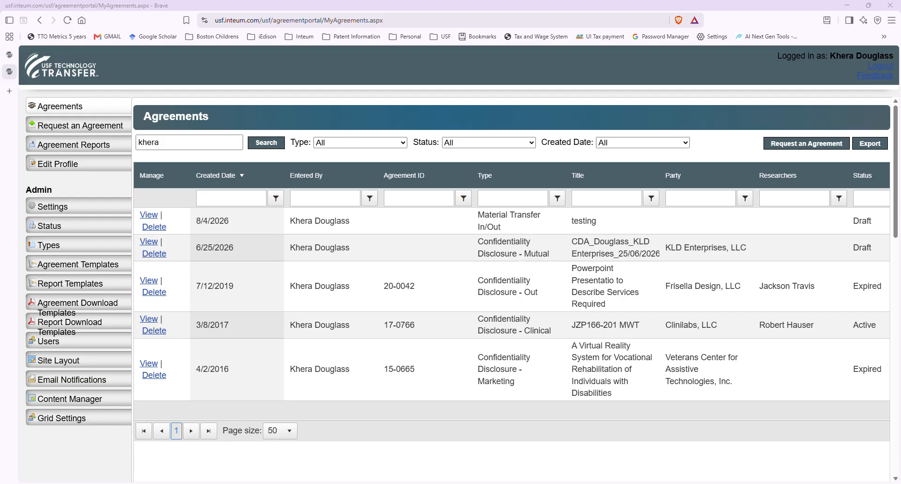
- Create a new Confidentiality Disclosure - Mutual agreement request titled with CDA, the PI's last name, ABC Company and 28/08/2026, separated by underscores
{"action": "left_click", "coordinate": [56, 126]}
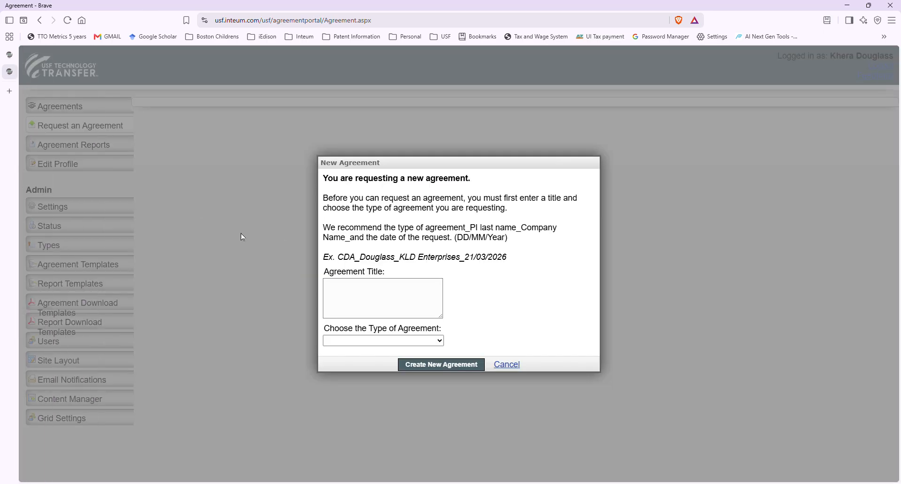
{"action": "left_click", "coordinate": [382, 301]}
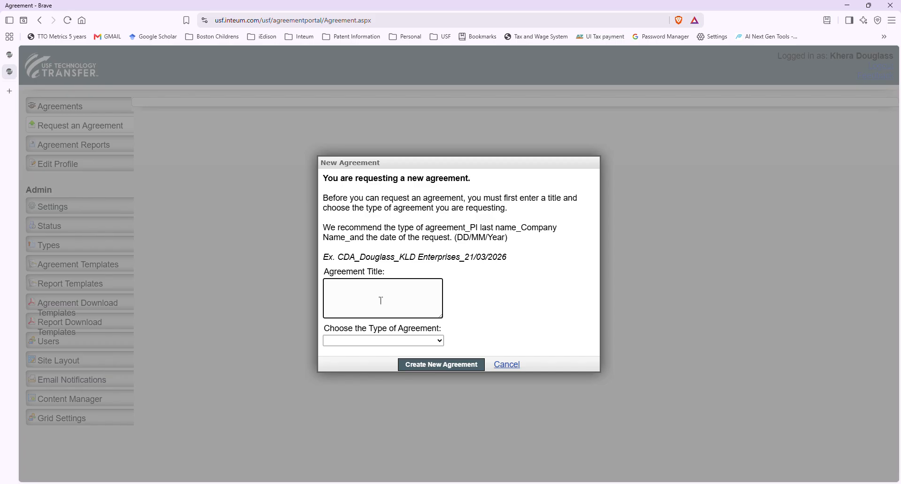
{"action": "type", "text": "CDA_Smith_ABC Company_28/08/2026"}
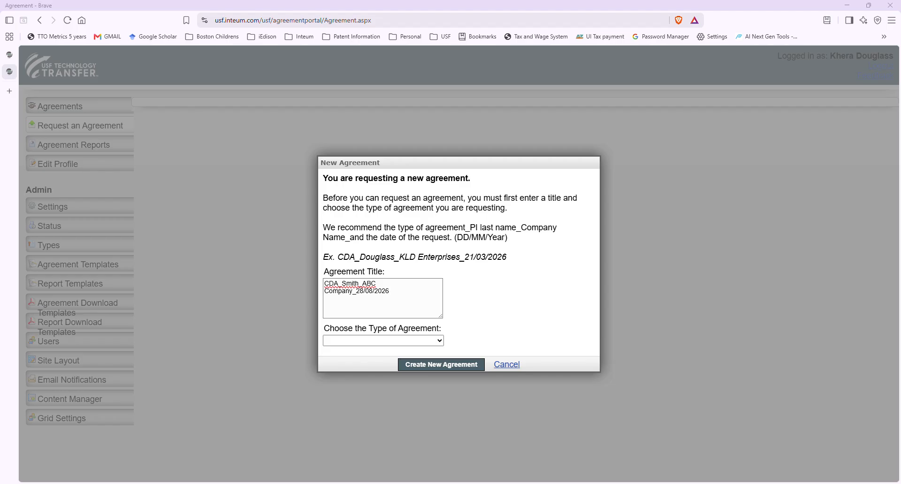
{"action": "left_click", "coordinate": [374, 339]}
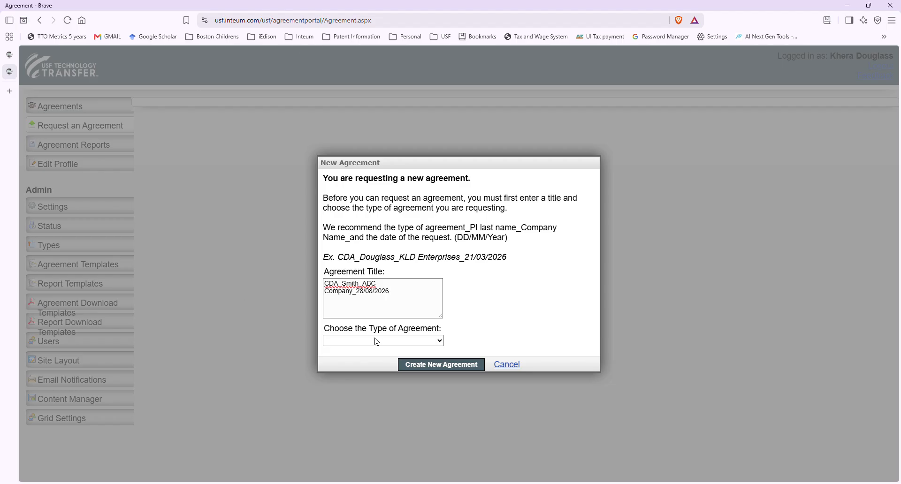
{"action": "left_click", "coordinate": [406, 411]}
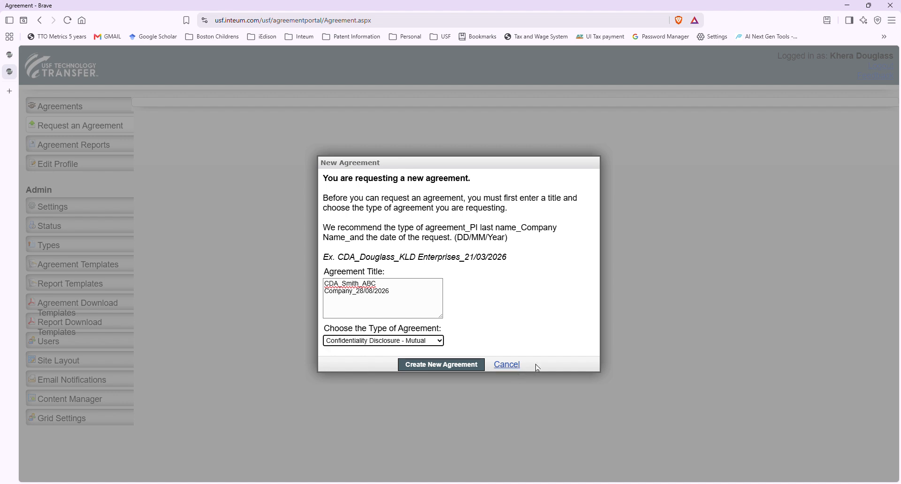
{"action": "left_click", "coordinate": [437, 369]}
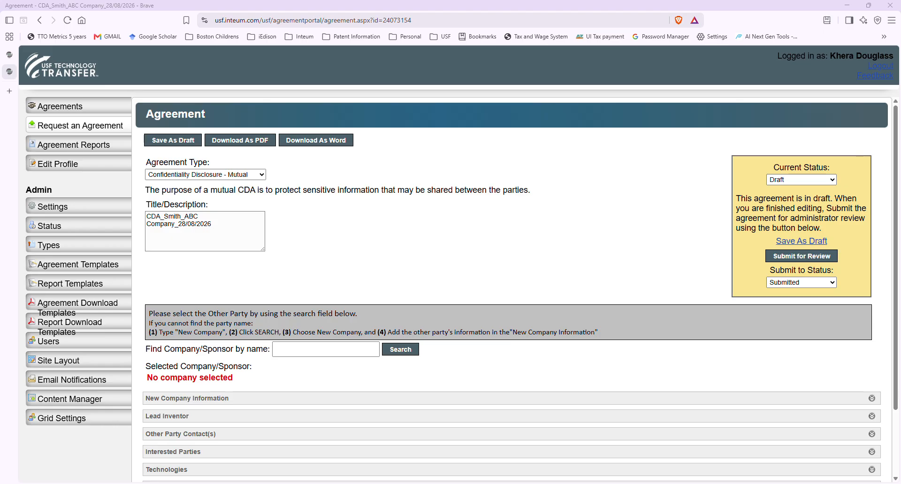
- Search for the company "bristol", try Bristol-Myers Squibb Company as the other party, and remove that selection
{"action": "left_click", "coordinate": [304, 352]}
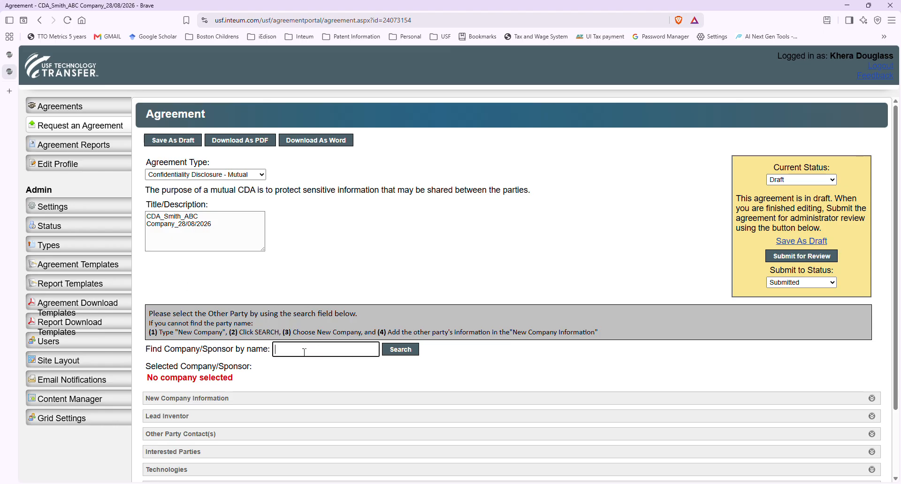
{"action": "type", "text": "bristol"}
{"action": "key", "text": "Return"}
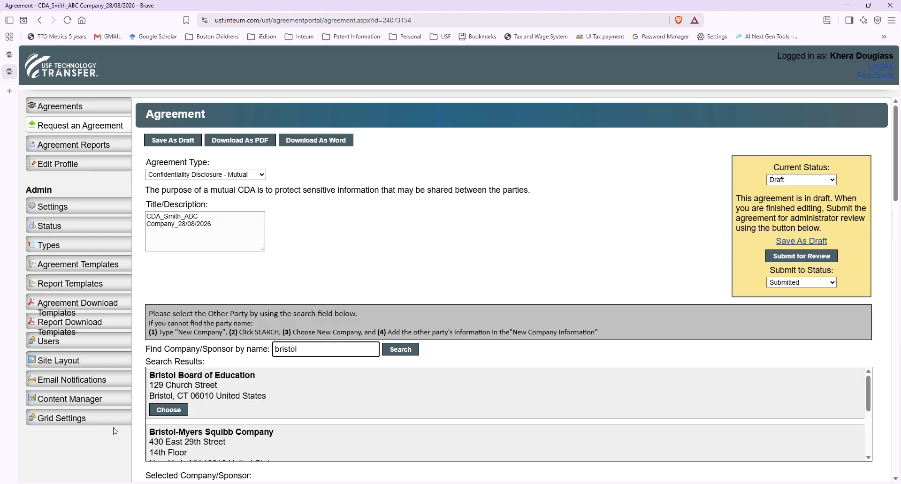
{"action": "scroll", "coordinate": [371, 407], "scroll_direction": "down", "scroll_amount": 3}
{"action": "left_click", "coordinate": [170, 385]}
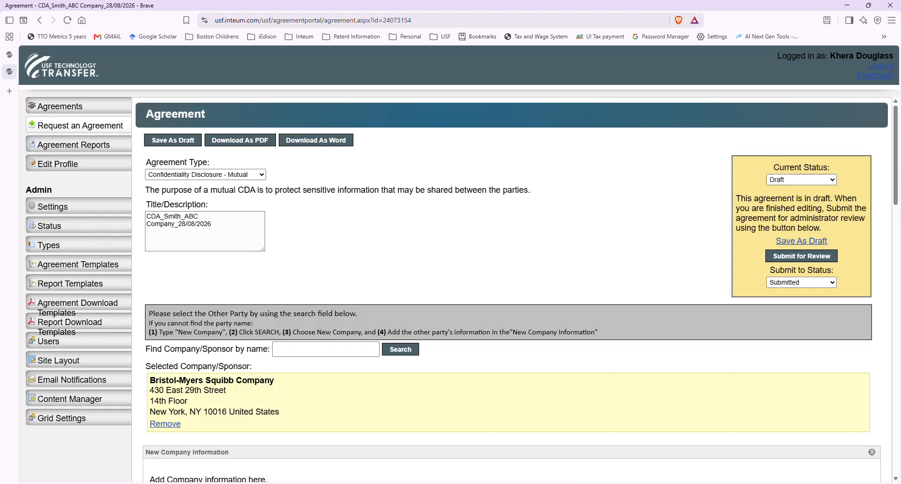
{"action": "left_click", "coordinate": [166, 425]}
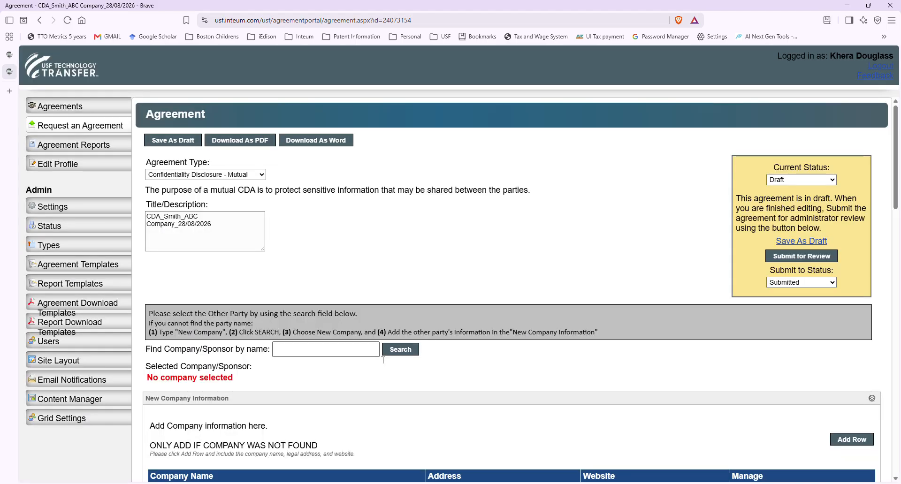
- Search the companies for "new company" and choose New Company as the agreement's other party
{"action": "left_click", "coordinate": [315, 350]}
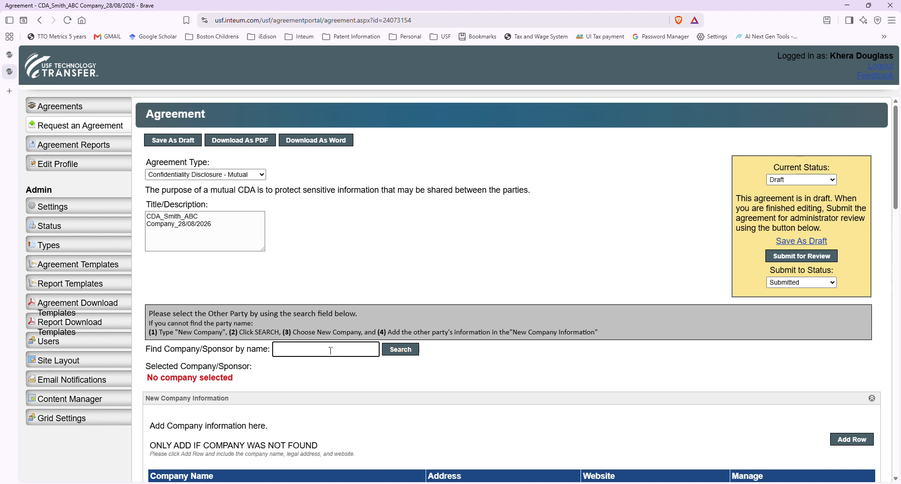
{"action": "type", "text": "new company"}
{"action": "left_click", "coordinate": [400, 349]}
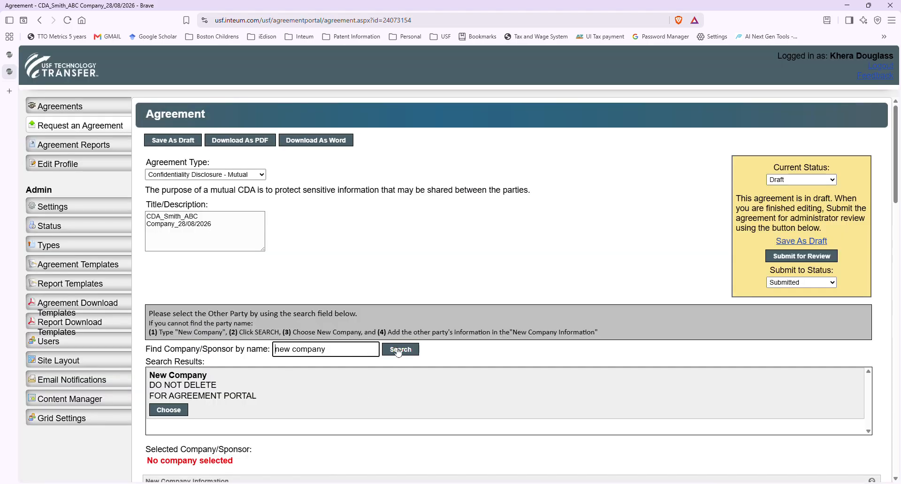
{"action": "left_click", "coordinate": [171, 413]}
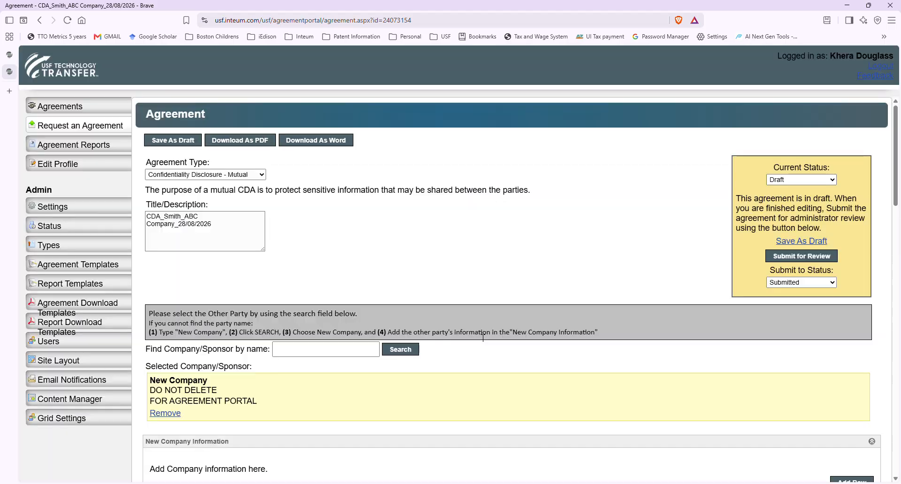
- Add and save a row under New Company Information with company name ABC Company and address 123, leaving the website blank
{"action": "scroll", "coordinate": [366, 455], "scroll_direction": "down", "scroll_amount": 5}
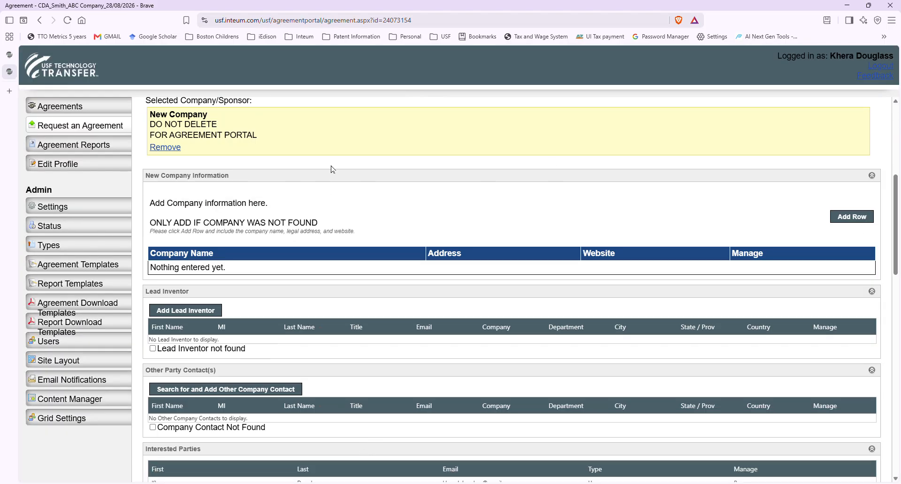
{"action": "left_click", "coordinate": [851, 216]}
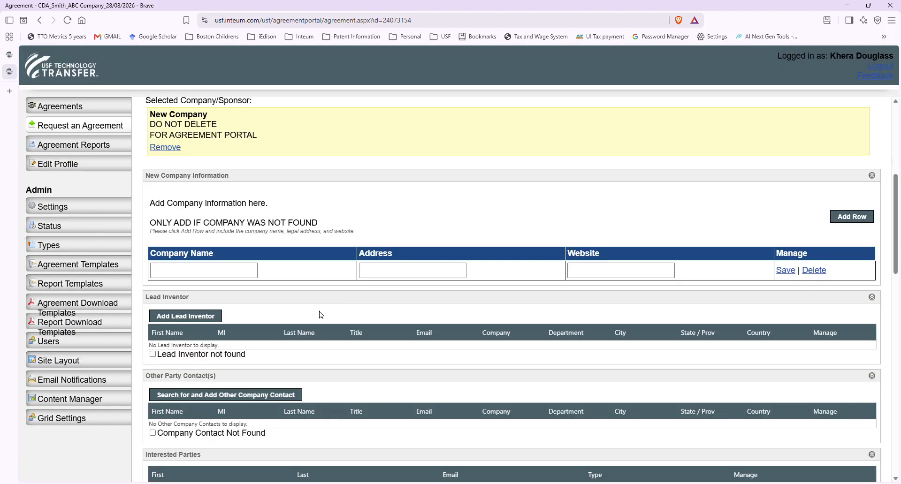
{"action": "left_click", "coordinate": [202, 275]}
{"action": "type", "text": "A"}
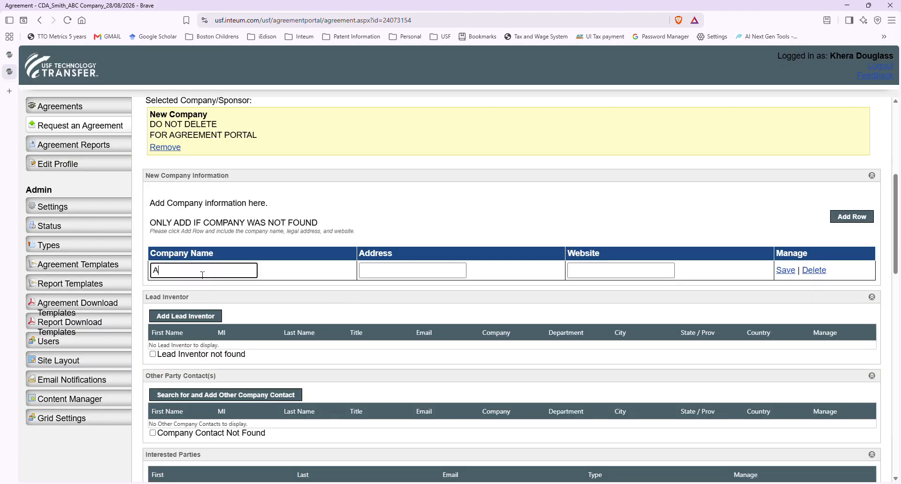
{"action": "type", "text": "BC Company"}
{"action": "key", "text": "Tab"}
{"action": "type", "text": "123"}
{"action": "key", "text": "Tab"}
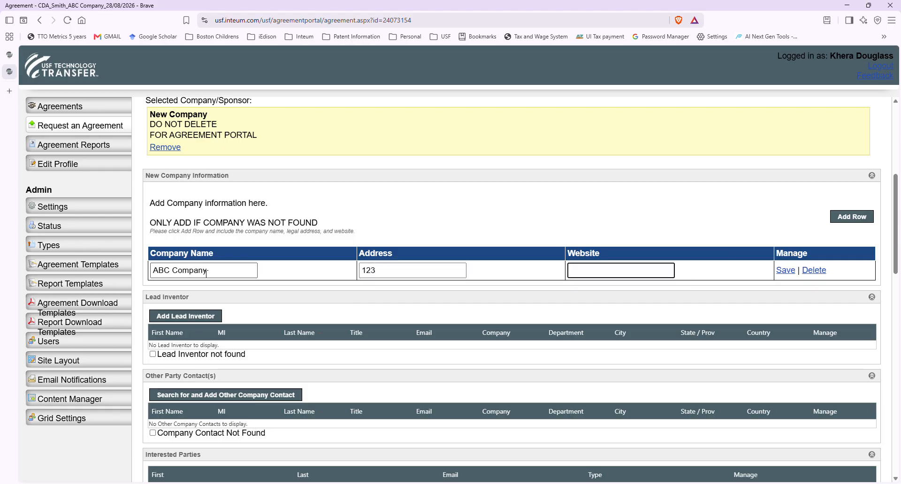
{"action": "left_click", "coordinate": [785, 271]}
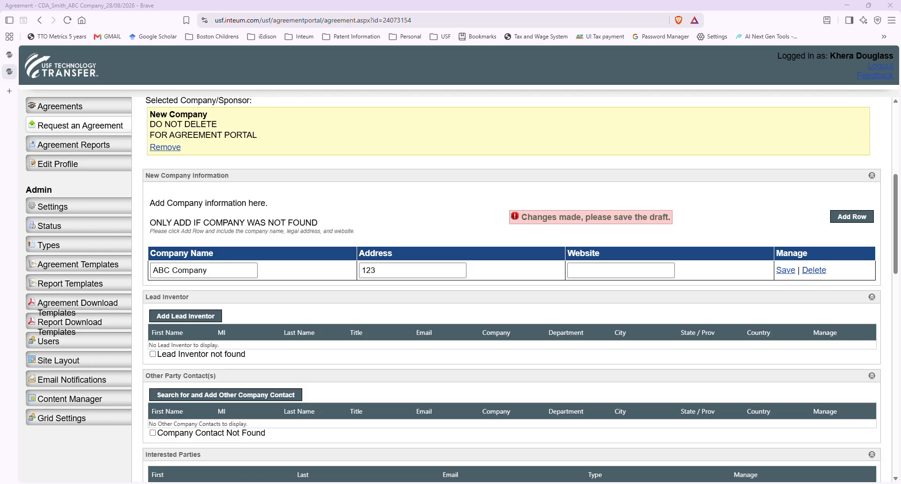
- Open the lead inventor contact search, look up a contact by last name, and browse the listed matches
{"action": "left_click", "coordinate": [201, 318]}
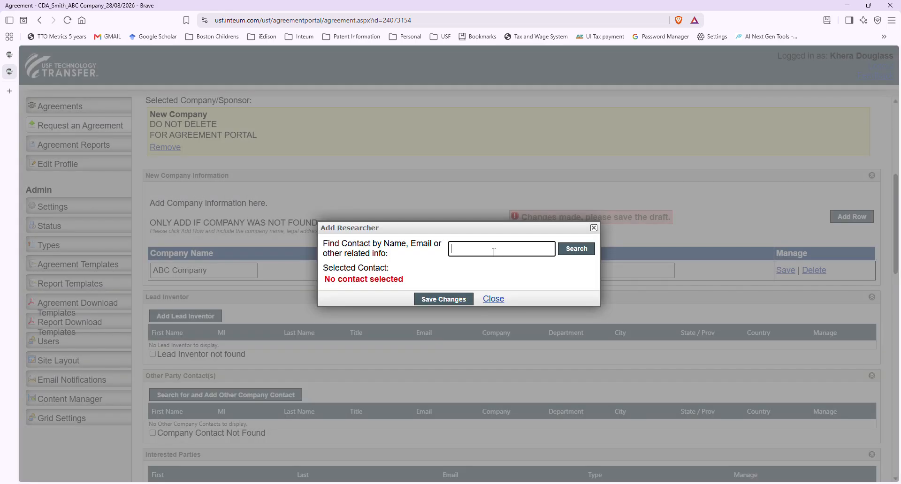
{"action": "type", "text": "smith"}
{"action": "key", "text": "Return"}
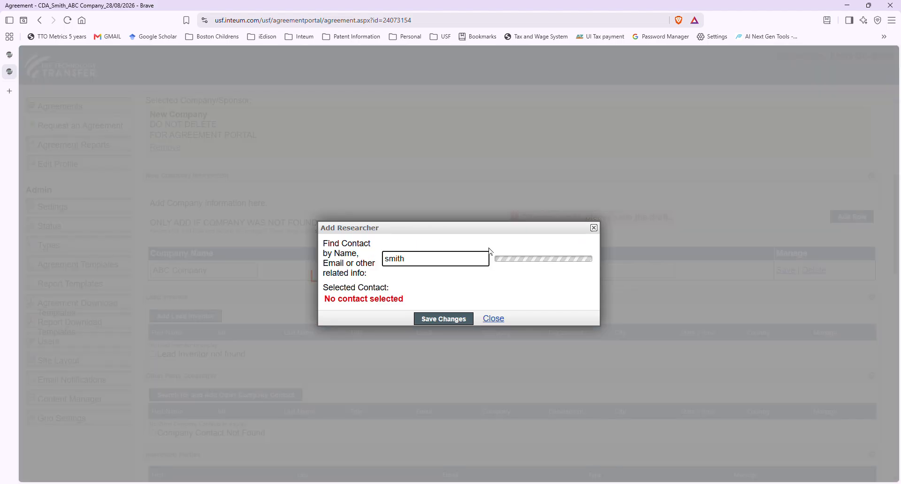
{"action": "scroll", "coordinate": [471, 262], "scroll_direction": "down", "scroll_amount": 3}
{"action": "scroll", "coordinate": [471, 261], "scroll_direction": "up", "scroll_amount": 3}
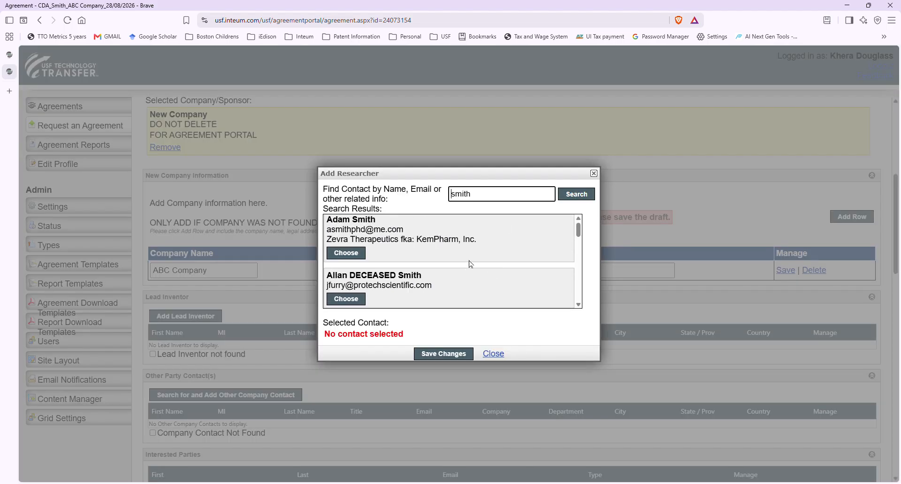
{"action": "scroll", "coordinate": [433, 225], "scroll_direction": "down", "scroll_amount": 10}
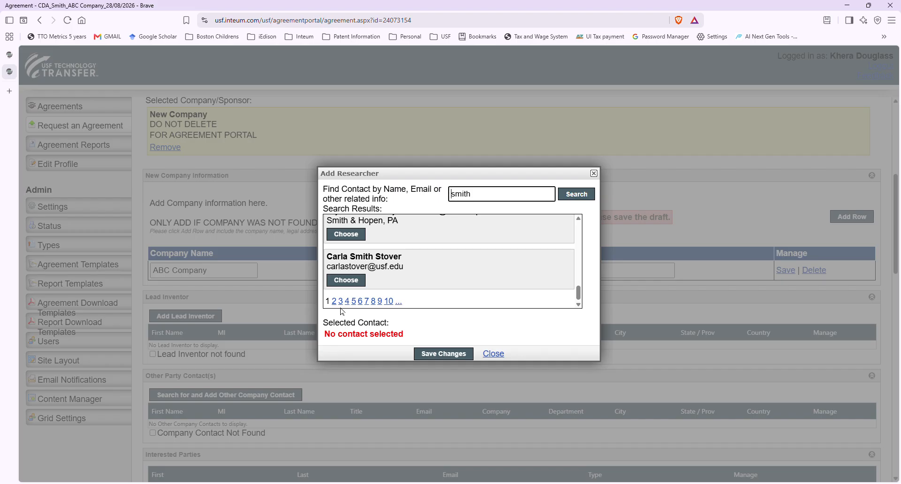
{"action": "scroll", "coordinate": [526, 233], "scroll_direction": "up", "scroll_amount": 10}
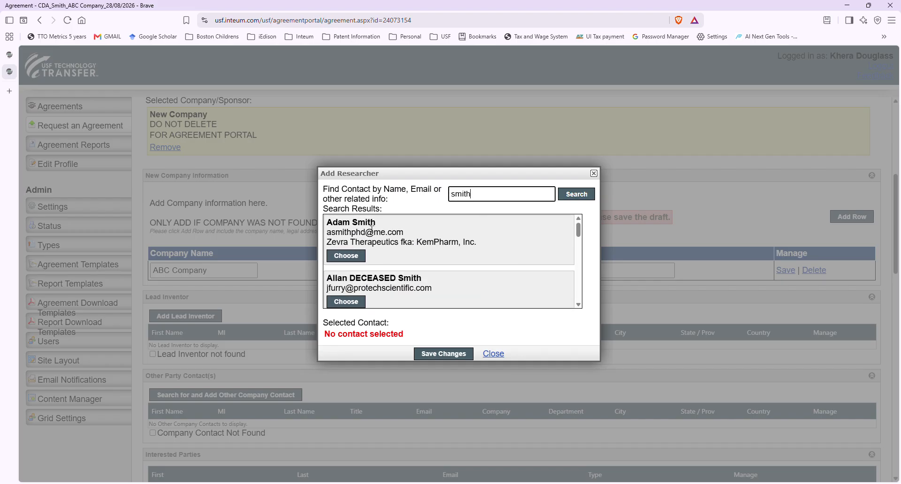
- Search by another last name, choose the contact at KLD Enterprises, LLC, and save that person as lead inventor
{"action": "key", "text": "ctrl+a"}
{"action": "type", "text": "douglass"}
{"action": "key", "text": "Return"}
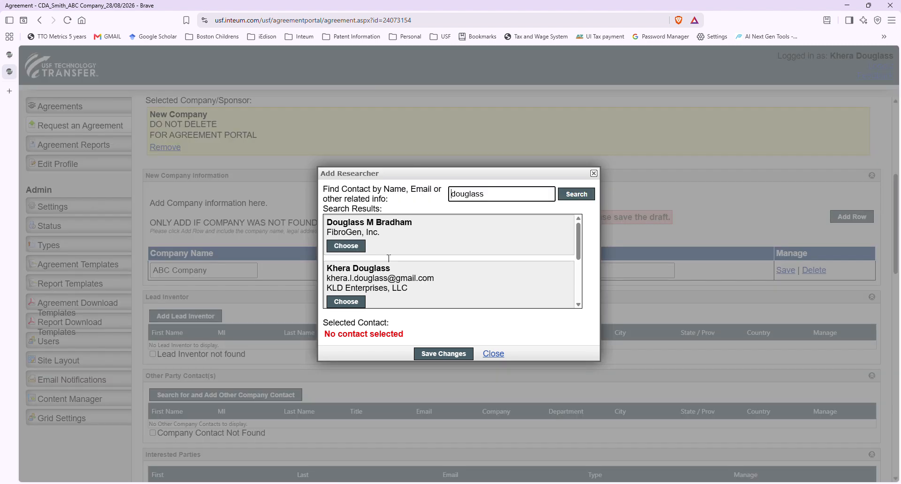
{"action": "left_click", "coordinate": [351, 304]}
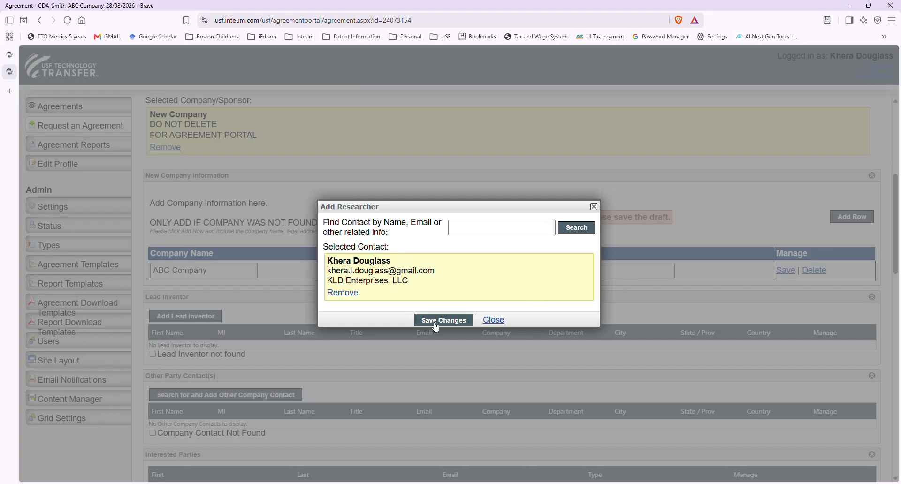
{"action": "left_click", "coordinate": [435, 325]}
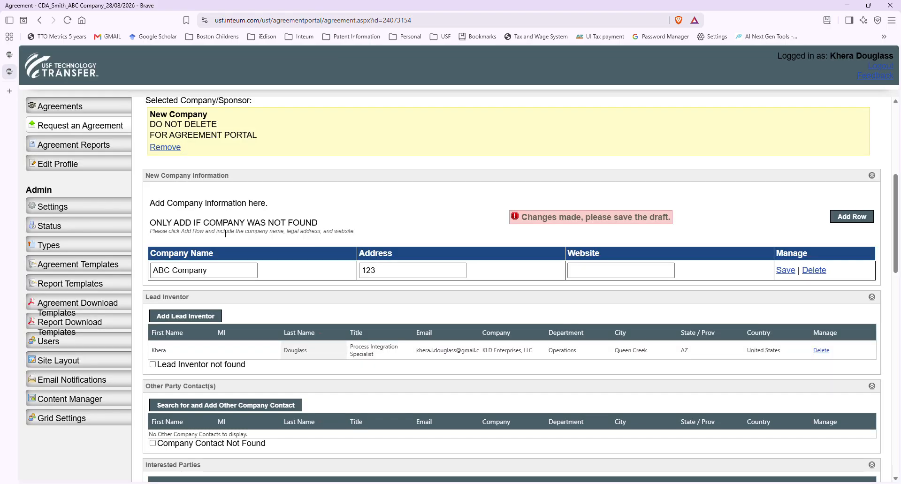
- Mark the agreement's lead inventor as not found and add an empty row for manual lead inventor details
{"action": "left_click", "coordinate": [273, 176]}
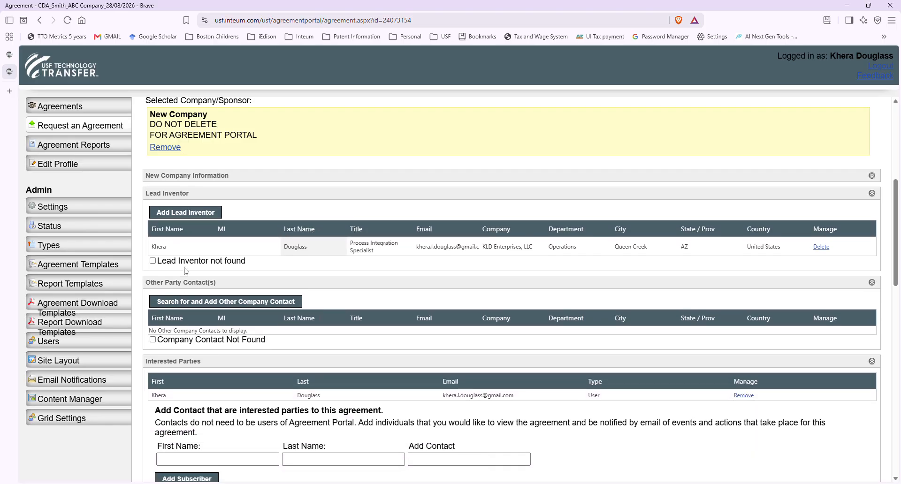
{"action": "left_click", "coordinate": [153, 261]}
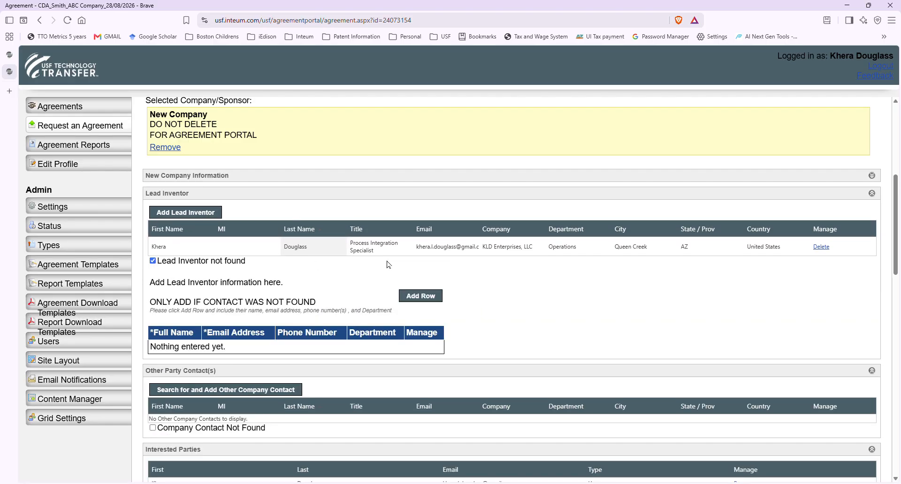
{"action": "left_click", "coordinate": [421, 296]}
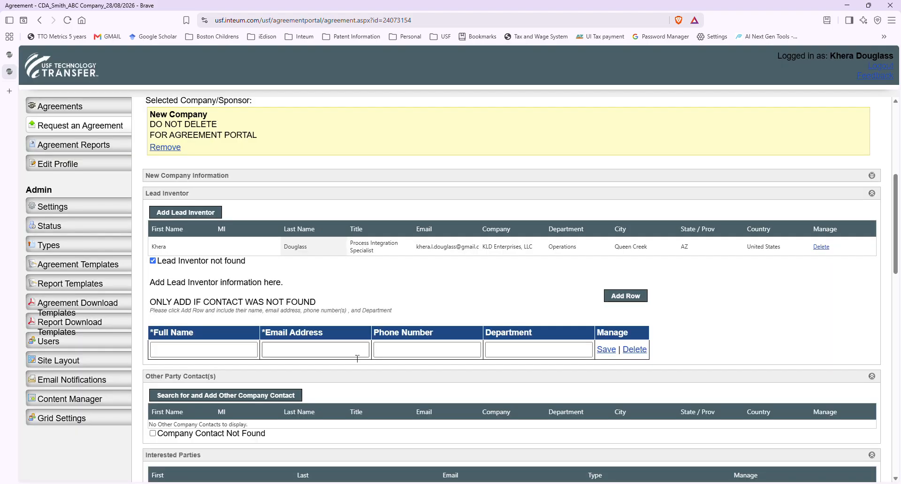
- Recheck the New Company Information section, and collapse both it and the Lead Inventor section
{"action": "left_click", "coordinate": [262, 181]}
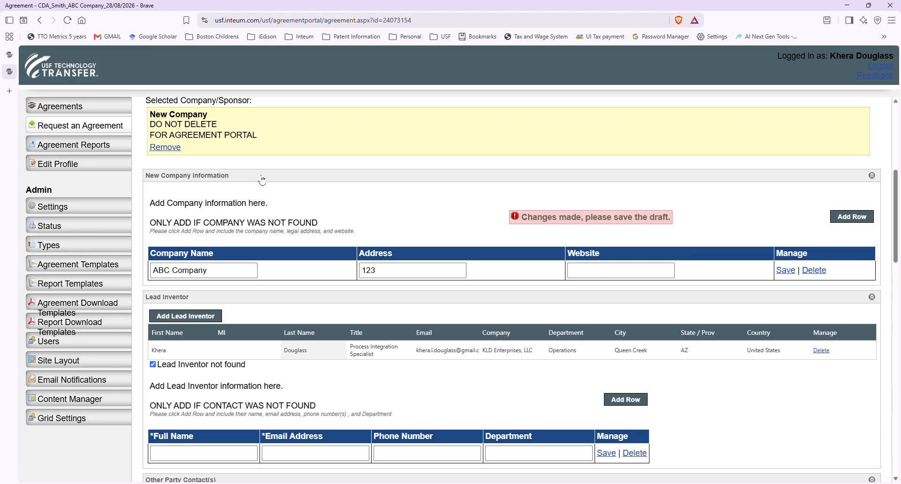
{"action": "left_click", "coordinate": [262, 180]}
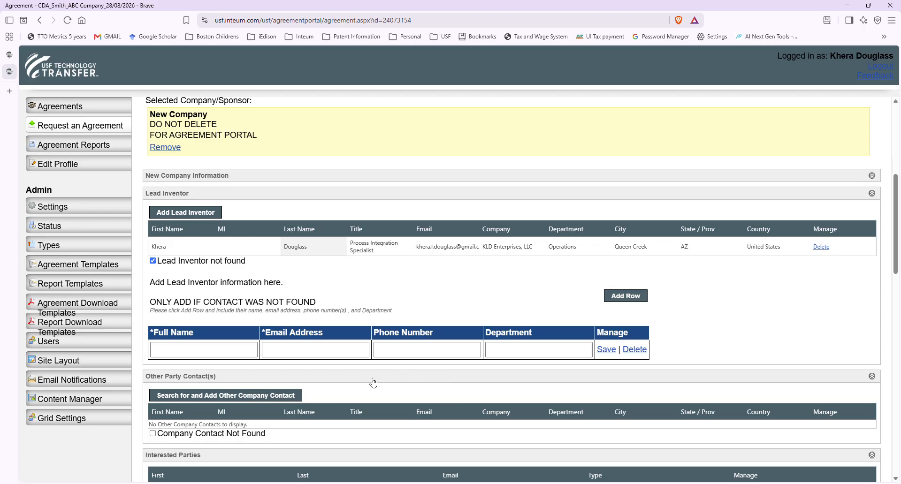
{"action": "left_click", "coordinate": [153, 349]}
{"action": "left_click", "coordinate": [198, 197]}
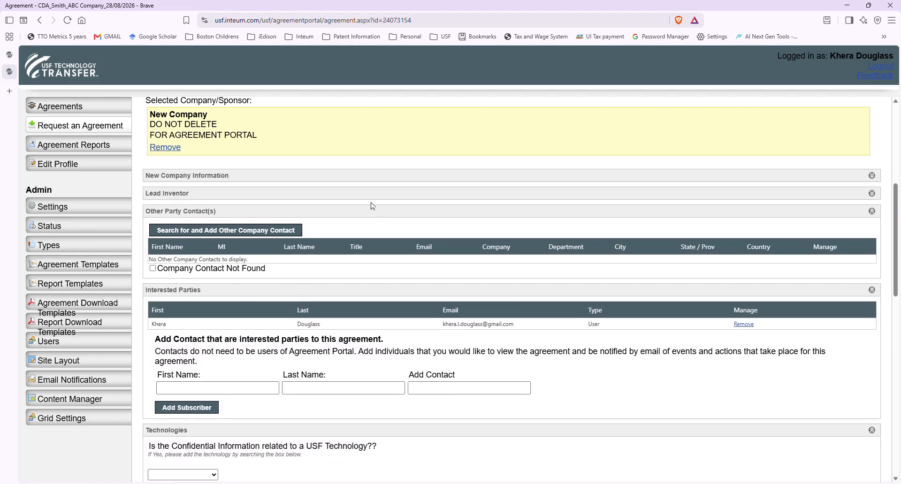
- Open the other party contact search, look up "bristol", and examine the email domain in the results
{"action": "left_click", "coordinate": [209, 231]}
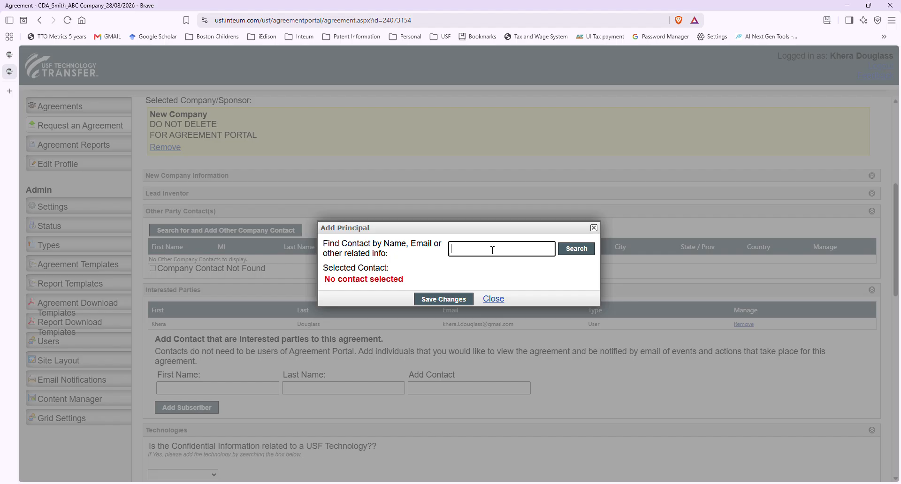
{"action": "type", "text": "bristol"}
{"action": "key", "text": "Return"}
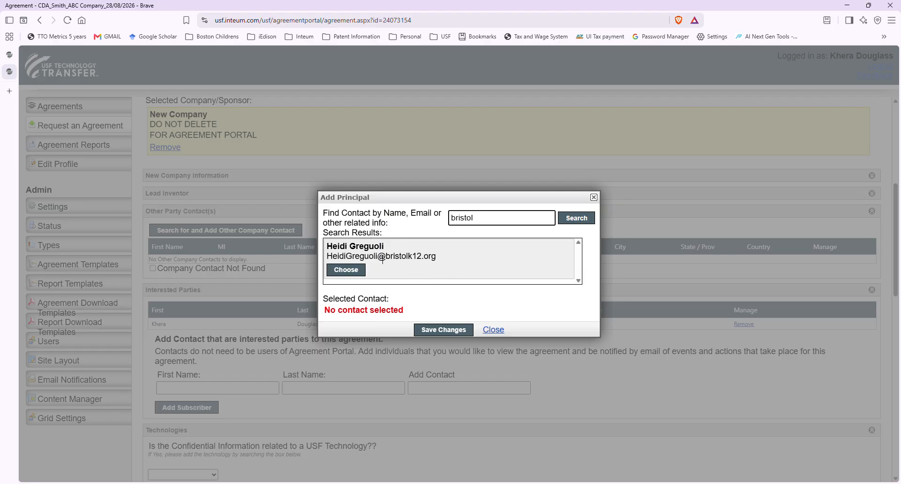
{"action": "left_click_drag", "start_coordinate": [422, 257], "coordinate": [385, 257]}
- Replace the other party contact search term with the email domain usf.edu and run the search
{"action": "left_click", "coordinate": [492, 223]}
{"action": "double_click", "coordinate": [471, 218]}
{"action": "type", "text": "usf.edu"}
{"action": "key", "text": "Return"}
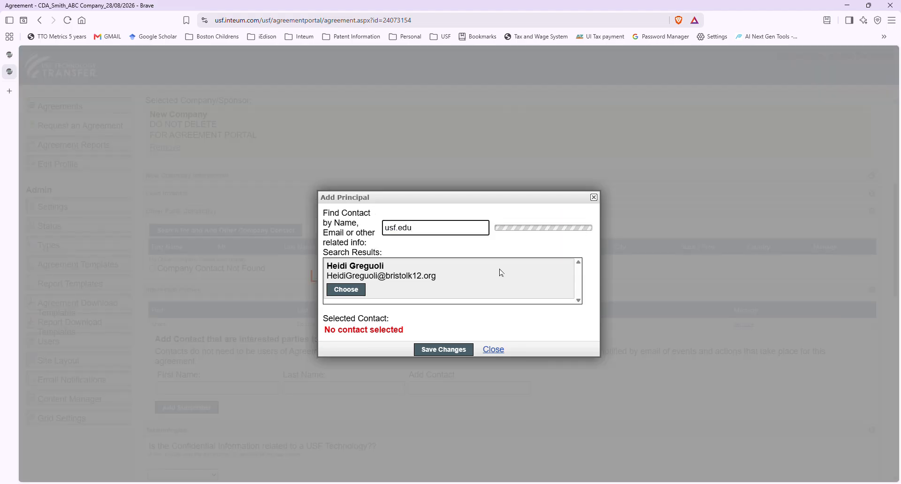
- Look through the usf.edu contact search results and close the search without choosing a contact
{"action": "scroll", "coordinate": [453, 284], "scroll_direction": "down", "scroll_amount": 5}
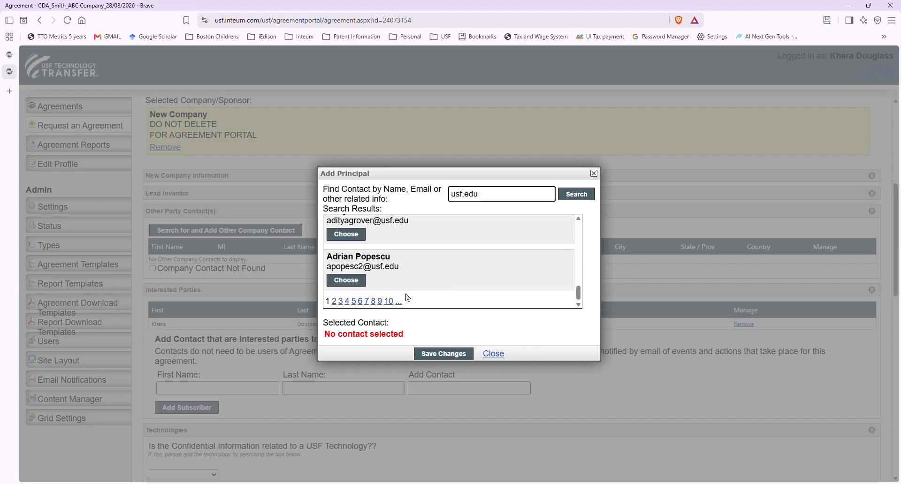
{"action": "scroll", "coordinate": [477, 268], "scroll_direction": "up", "scroll_amount": 5}
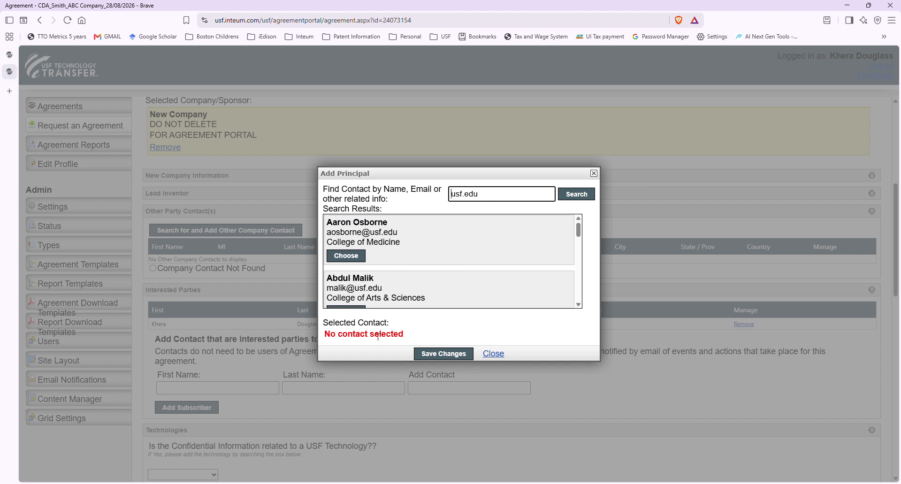
{"action": "left_click", "coordinate": [494, 355]}
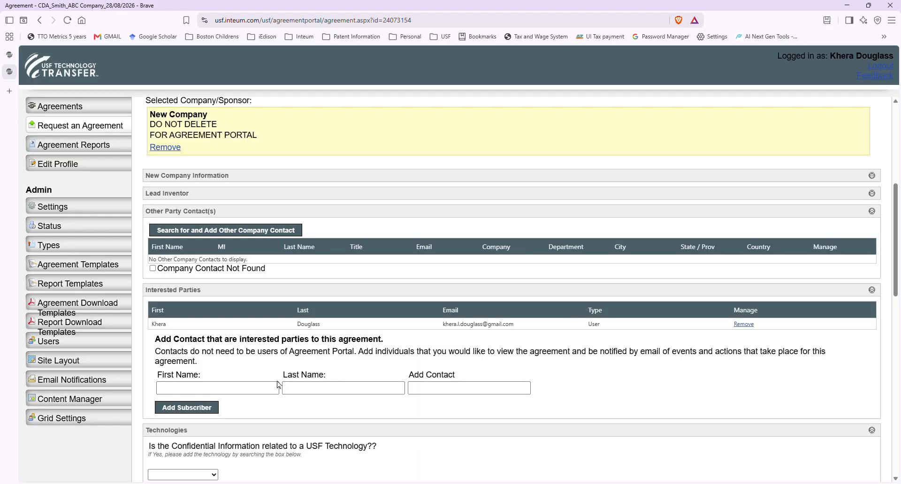
- Mark the other party's company contact as not found and add an empty row for manual contact details
{"action": "left_click", "coordinate": [153, 268]}
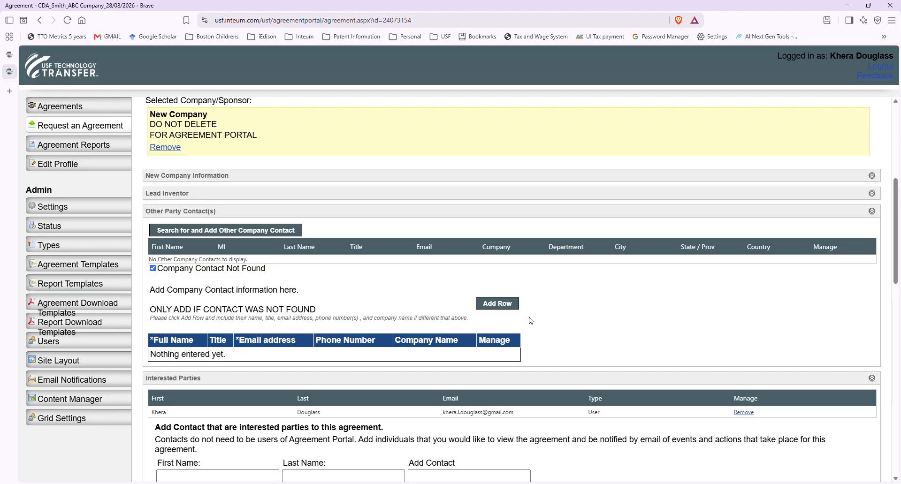
{"action": "left_click", "coordinate": [510, 308]}
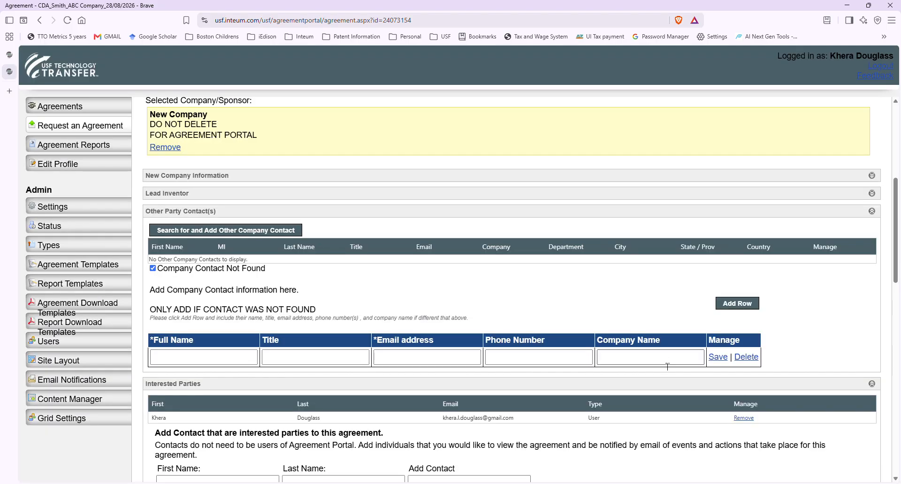
{"action": "left_click", "coordinate": [283, 360]}
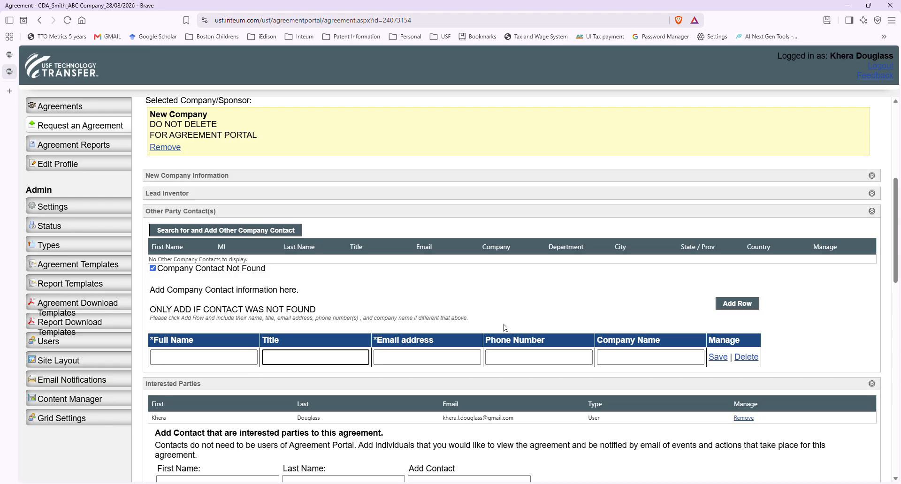
- Collapse the Interested Parties section and answer Yes to whether the confidential information relates to a USF technology
{"action": "scroll", "coordinate": [497, 323], "scroll_direction": "down", "scroll_amount": 5}
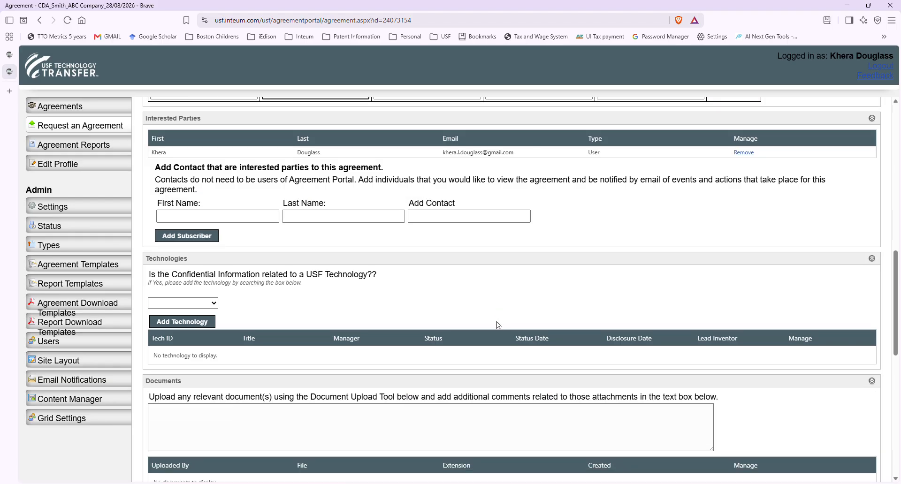
{"action": "left_click", "coordinate": [285, 121]}
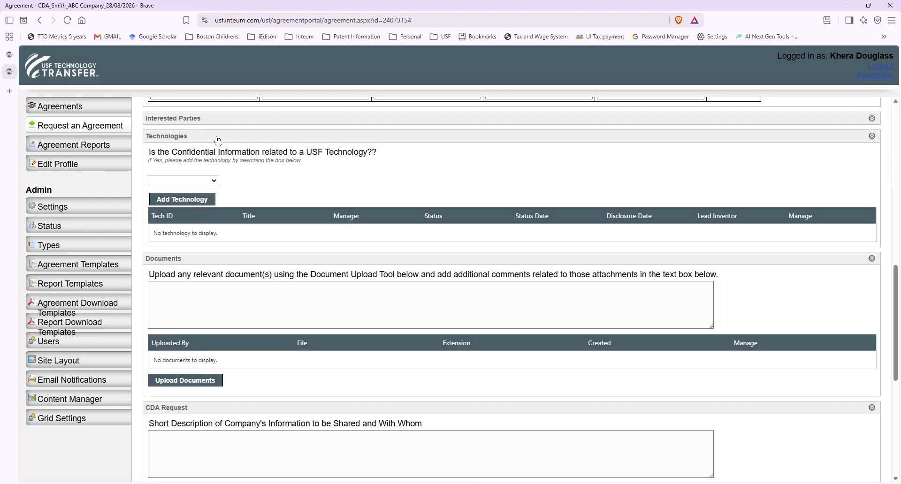
{"action": "left_click", "coordinate": [209, 183]}
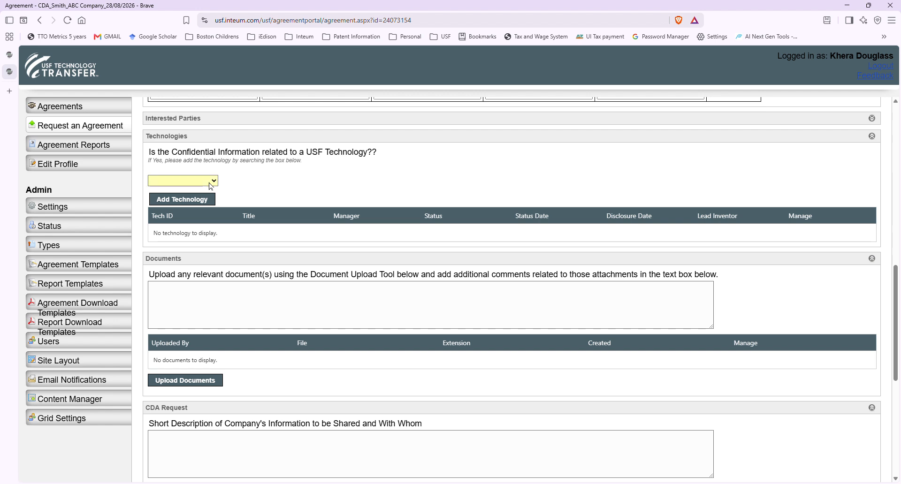
{"action": "left_click", "coordinate": [185, 201]}
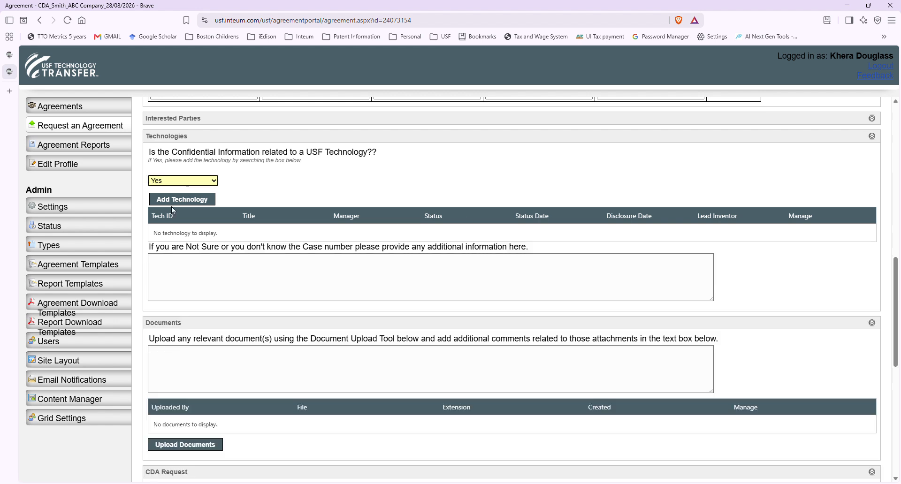
- Check the technology search dialog and the additional case information field, and collapse the Technologies section
{"action": "left_click", "coordinate": [170, 200]}
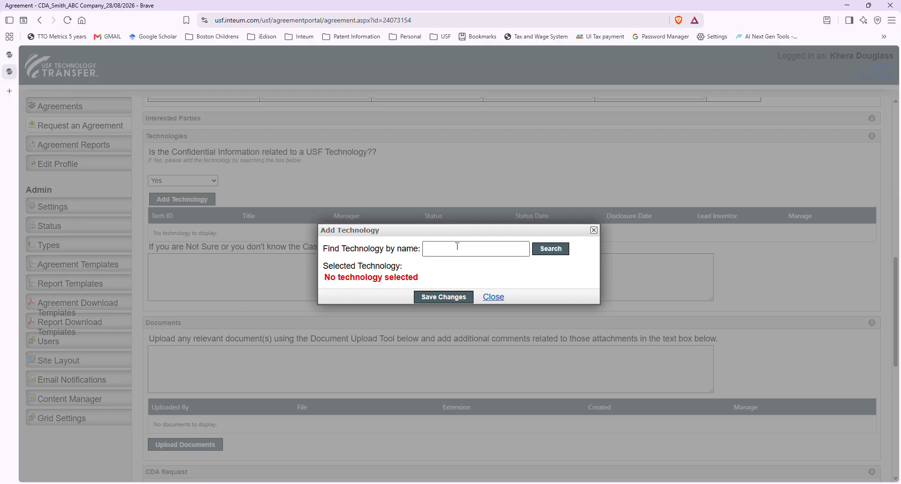
{"action": "left_click", "coordinate": [470, 253]}
{"action": "left_click", "coordinate": [594, 230]}
{"action": "left_click", "coordinate": [204, 281]}
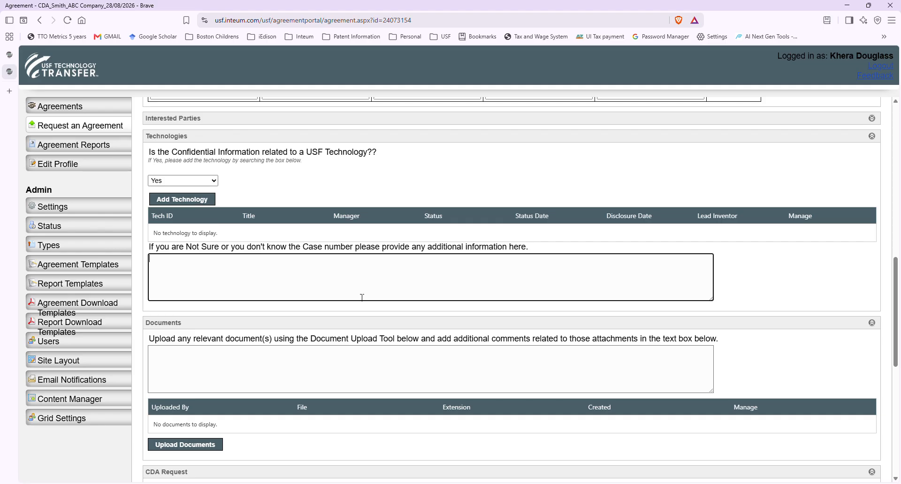
{"action": "left_click", "coordinate": [201, 139]}
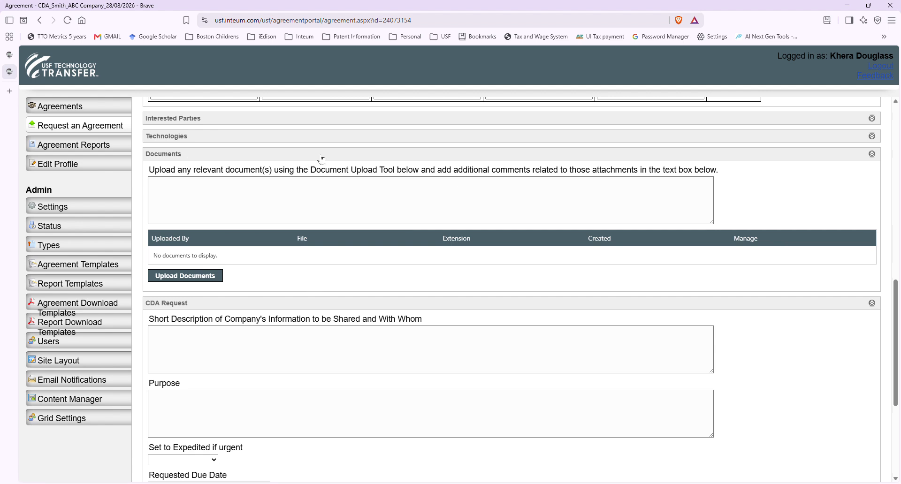
- Check the allowed file types for document uploads and the attachment comments field, and collapse the Documents section
{"action": "left_click", "coordinate": [173, 278]}
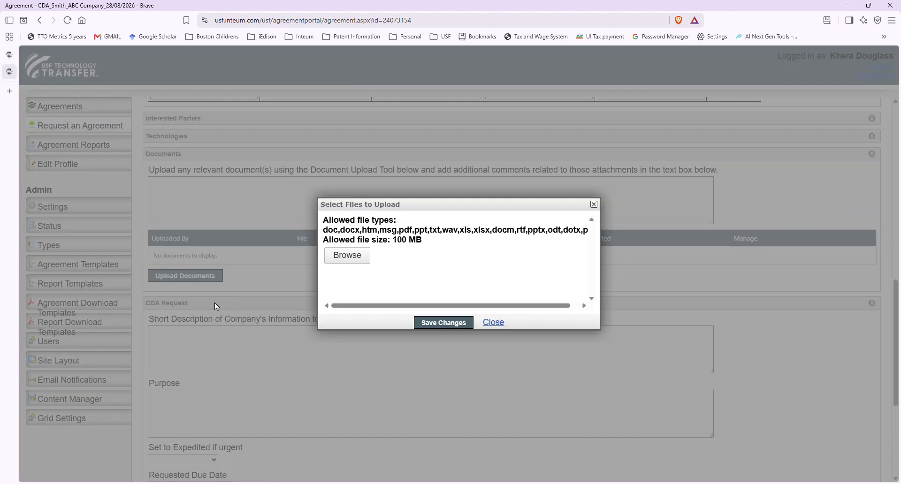
{"action": "left_click", "coordinate": [494, 322]}
{"action": "left_click", "coordinate": [243, 206]}
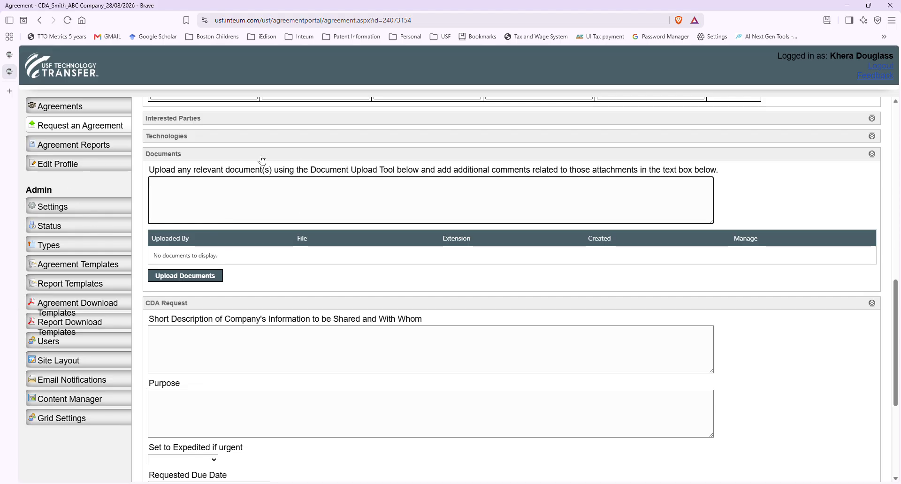
{"action": "left_click", "coordinate": [319, 157]}
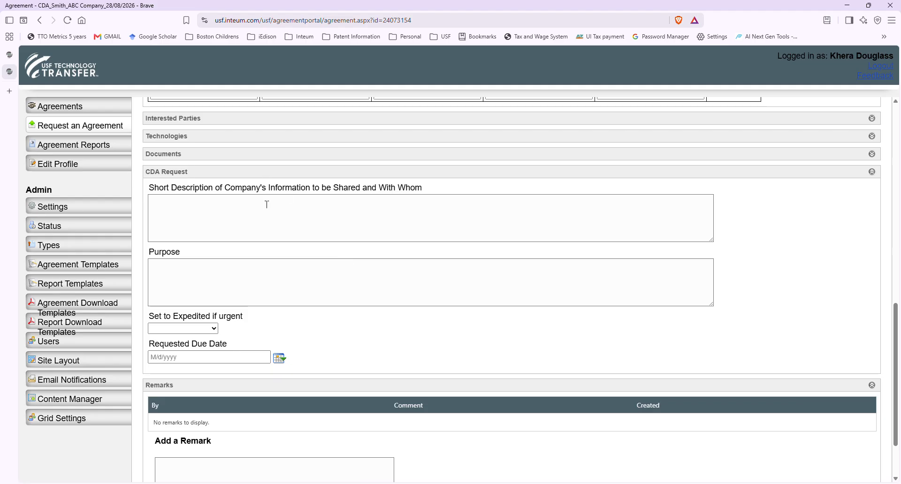
- Go through the CDA request's description and purpose fields, set the request to Expedited, and go to the expedited handling reason
{"action": "left_click", "coordinate": [204, 215]}
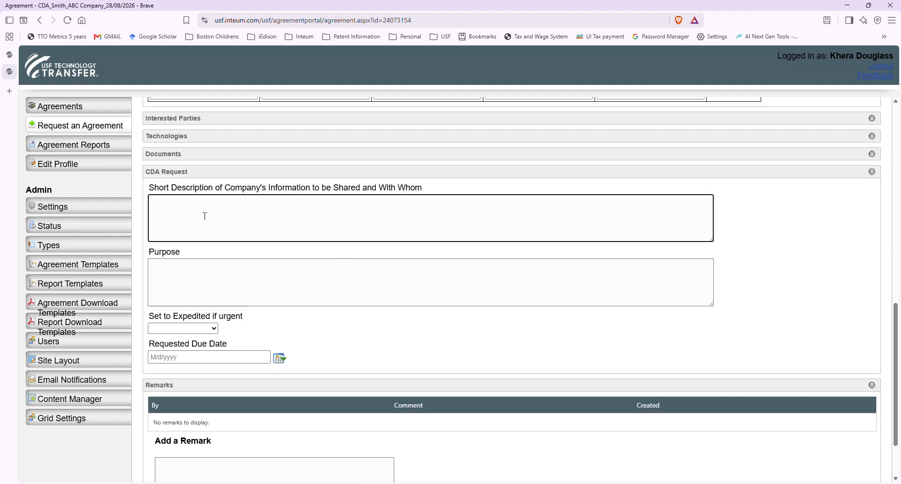
{"action": "left_click", "coordinate": [256, 273]}
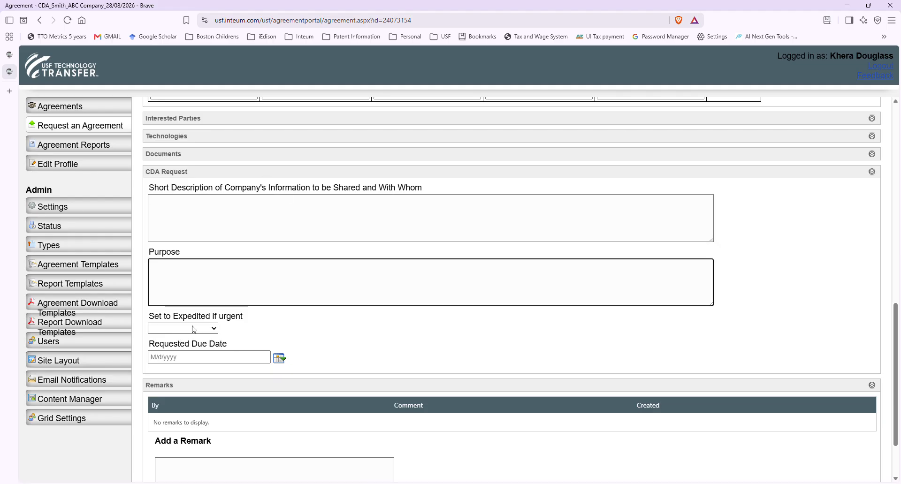
{"action": "left_click", "coordinate": [193, 330]}
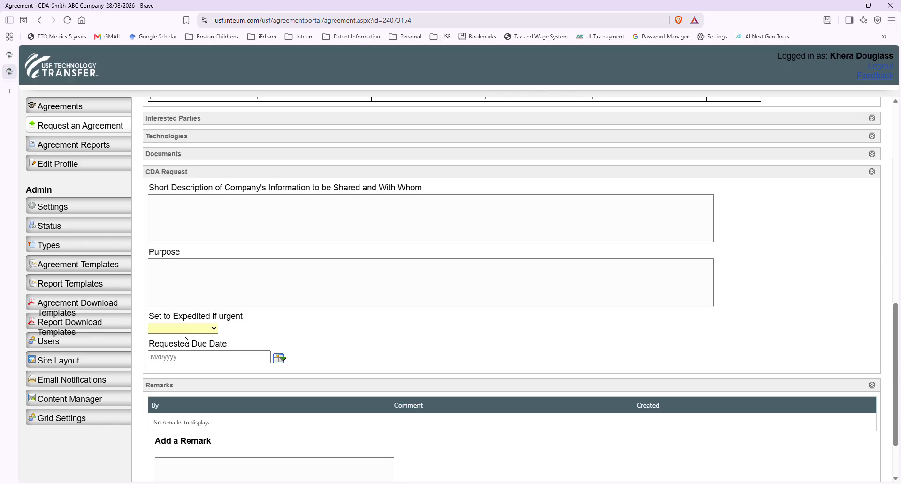
{"action": "left_click", "coordinate": [179, 364]}
{"action": "left_click", "coordinate": [450, 389]}
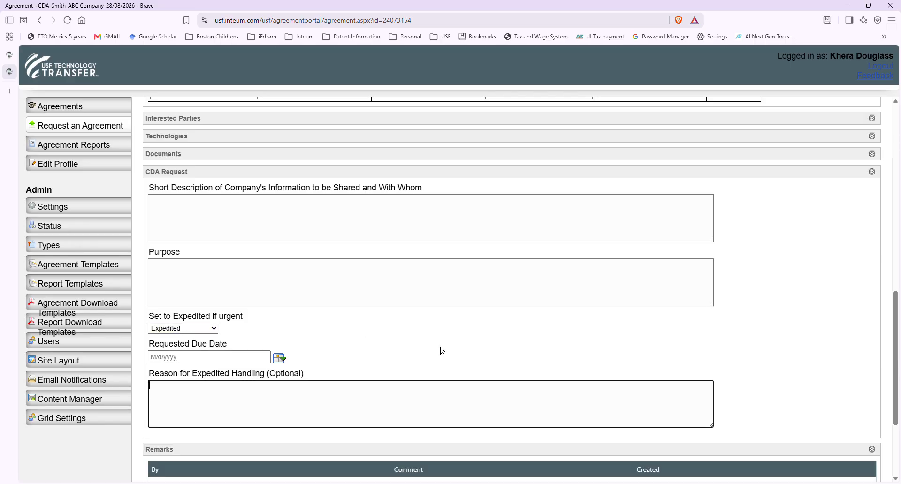
- Visit the remark field, submit the agreement for review, and check its current status
{"action": "scroll", "coordinate": [449, 340], "scroll_direction": "down", "scroll_amount": 3}
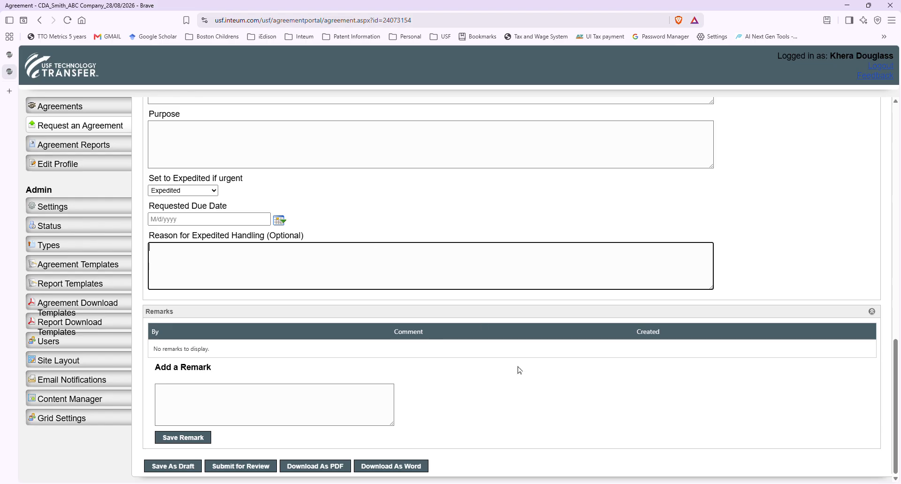
{"action": "left_click", "coordinate": [239, 400]}
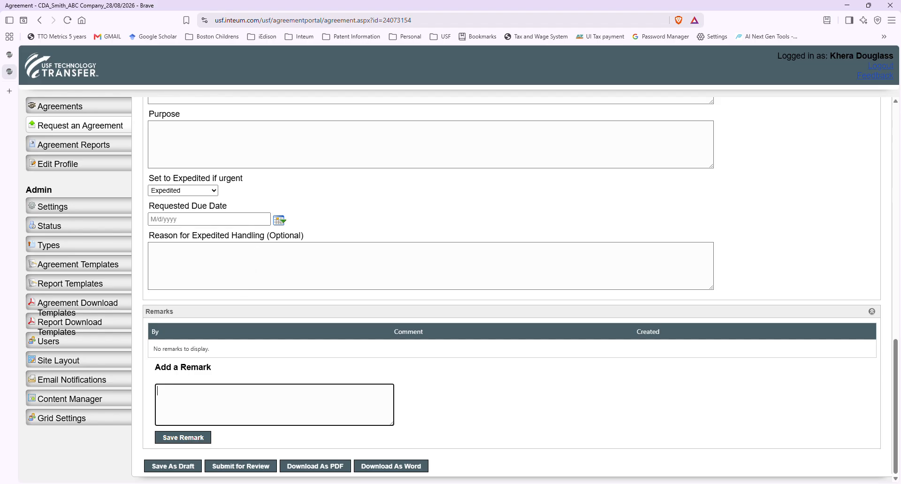
{"action": "left_click", "coordinate": [241, 471]}
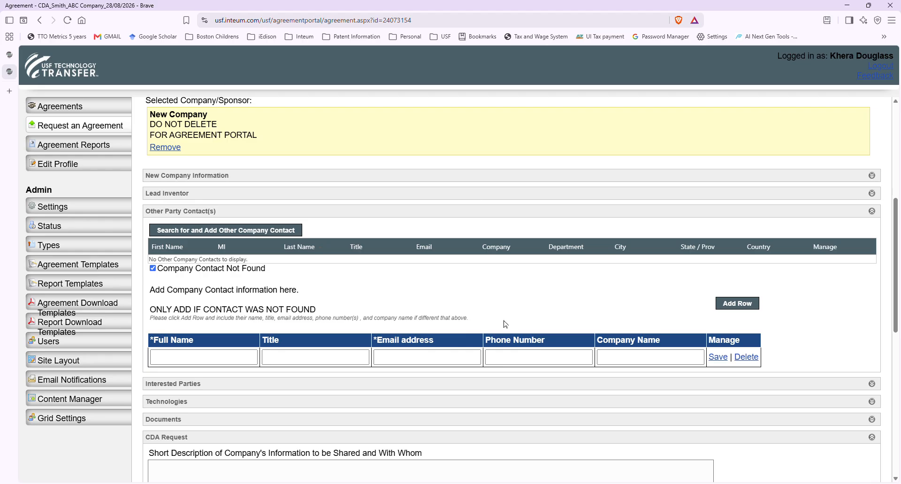
{"action": "scroll", "coordinate": [506, 323], "scroll_direction": "up", "scroll_amount": 6}
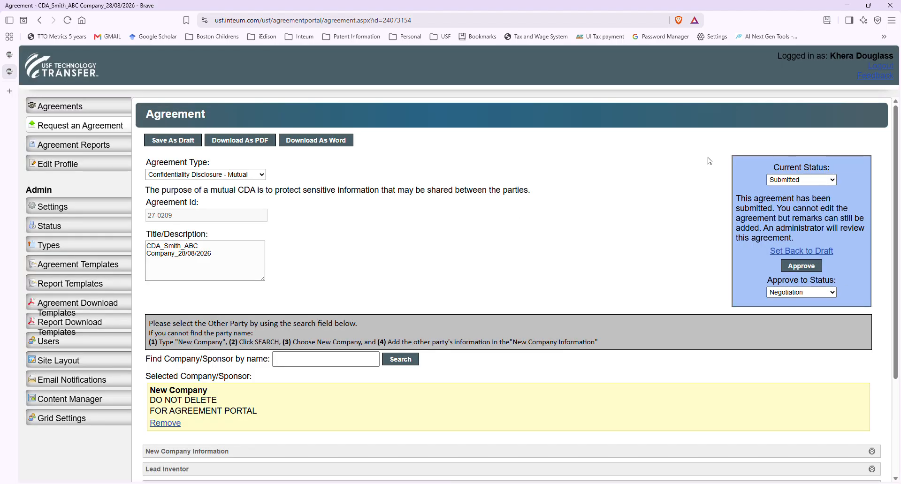
- Review the status and milestone date columns in the agreements list, and open the portal's feedback page
{"action": "left_click", "coordinate": [108, 106]}
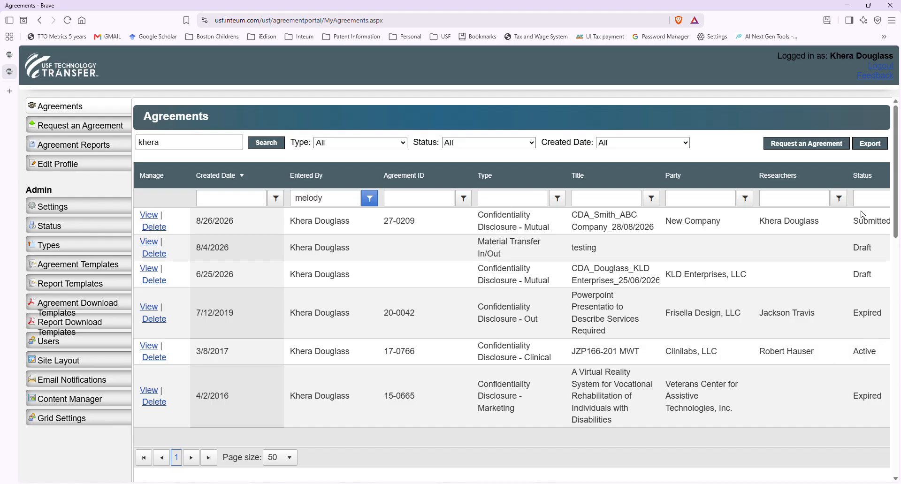
{"action": "left_click_drag", "start_coordinate": [329, 313], "coordinate": [824, 305]}
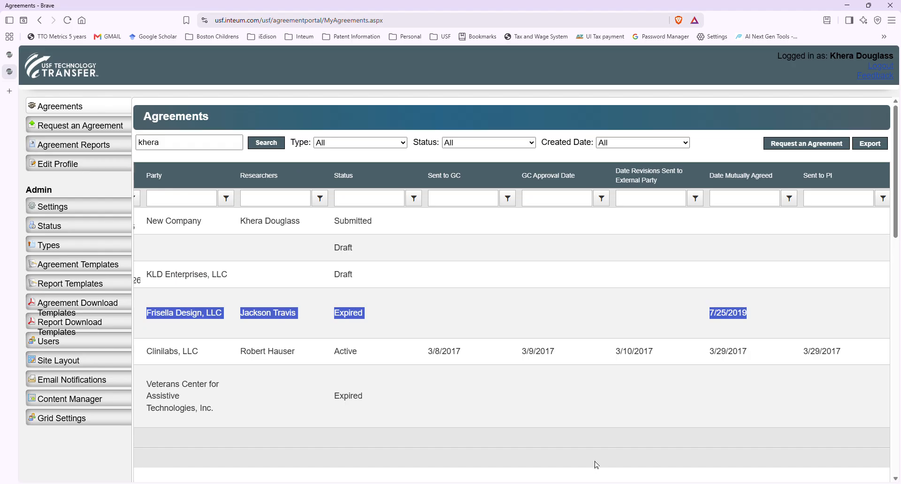
{"action": "left_click", "coordinate": [454, 281]}
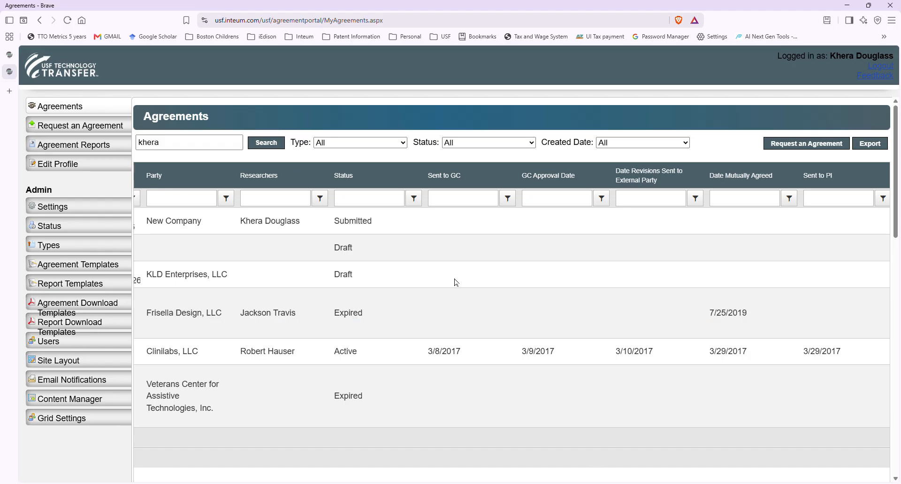
{"action": "left_click_drag", "start_coordinate": [194, 274], "coordinate": [887, 268]}
{"action": "left_click", "coordinate": [693, 321]}
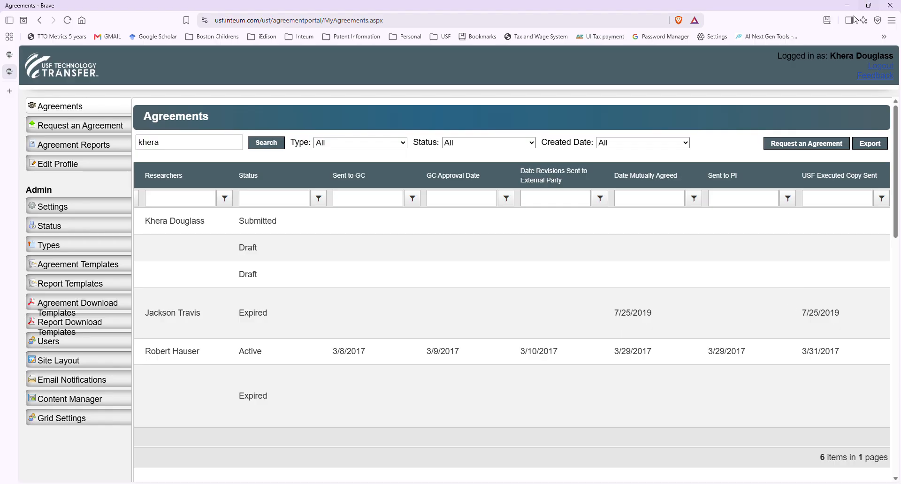
{"action": "left_click", "coordinate": [877, 77]}
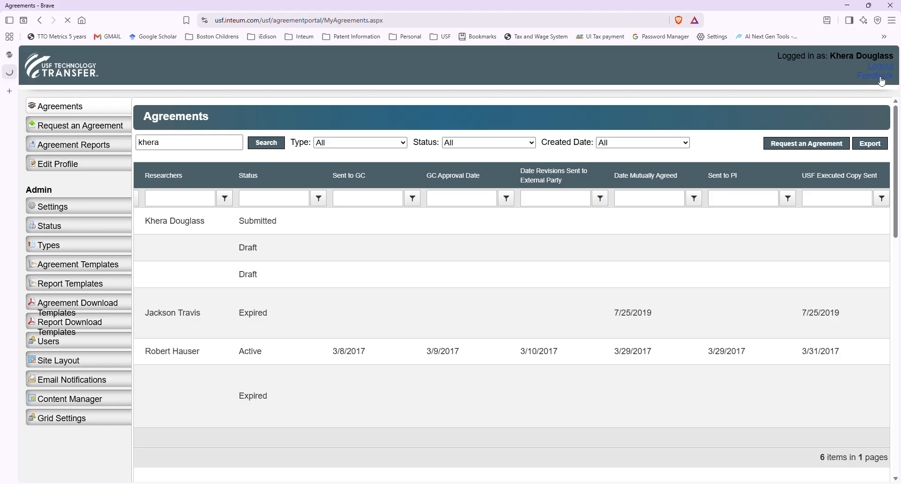